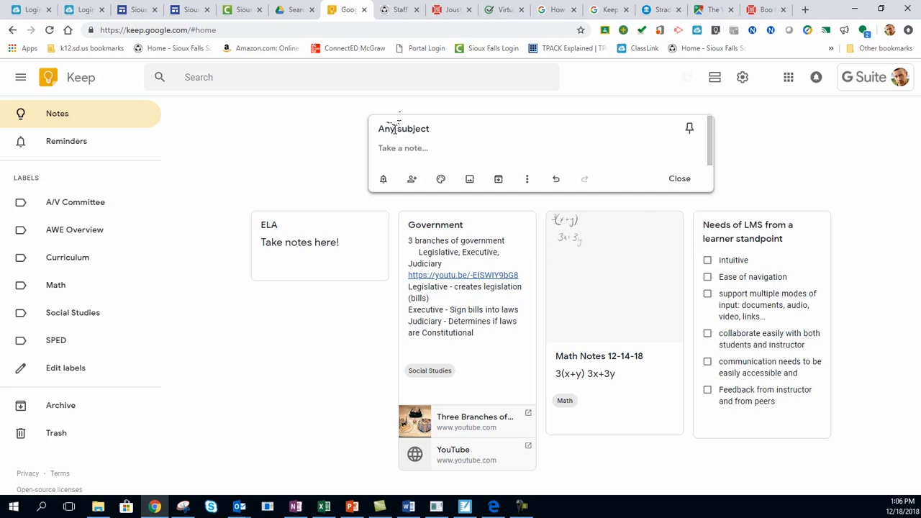
Step: Enter "Insert notes" as the body text of the "Any subject" note
{"action": "type", "text": "Insert"}
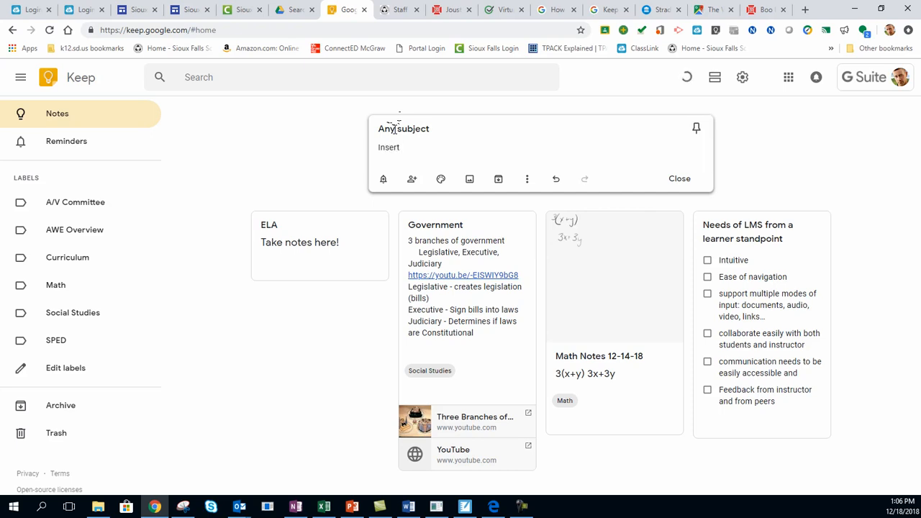
{"action": "type", "text": " notes"}
{"action": "key", "text": "Return"}
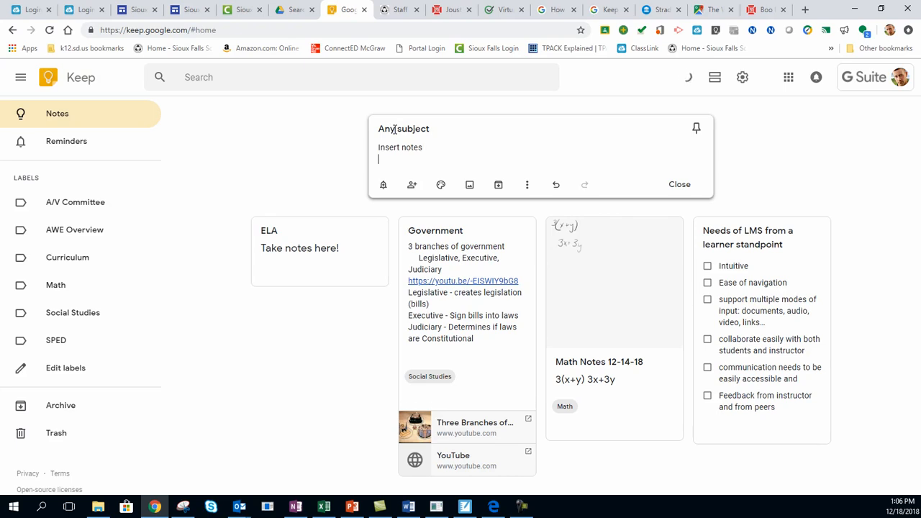
{"action": "key", "text": "Tab"}
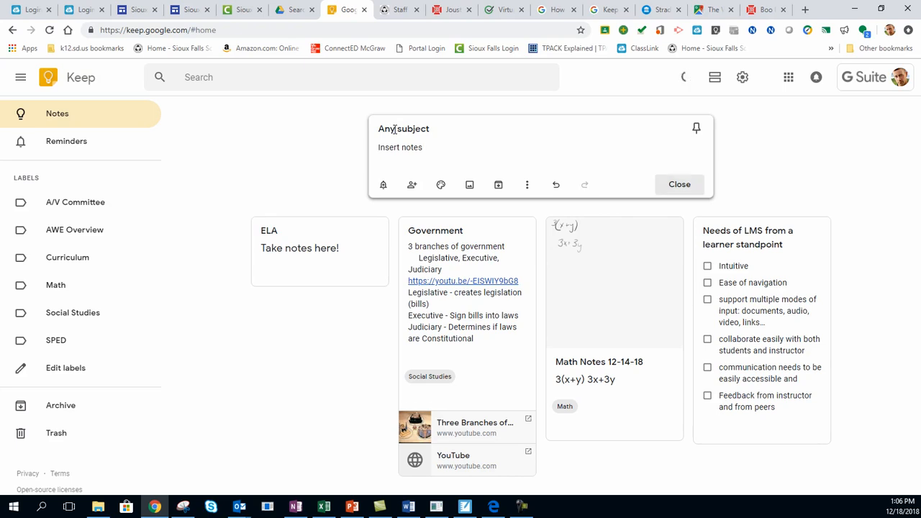
{"action": "left_click", "coordinate": [411, 156]}
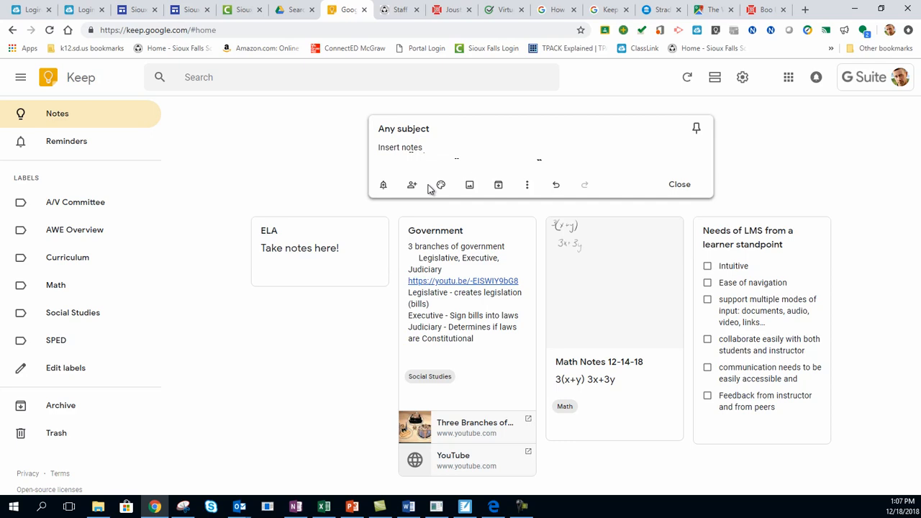
Step: Copy the "Any subject" note to Google Docs and close the note
{"action": "mouse_move", "coordinate": [440, 186]}
{"action": "left_click", "coordinate": [527, 186]}
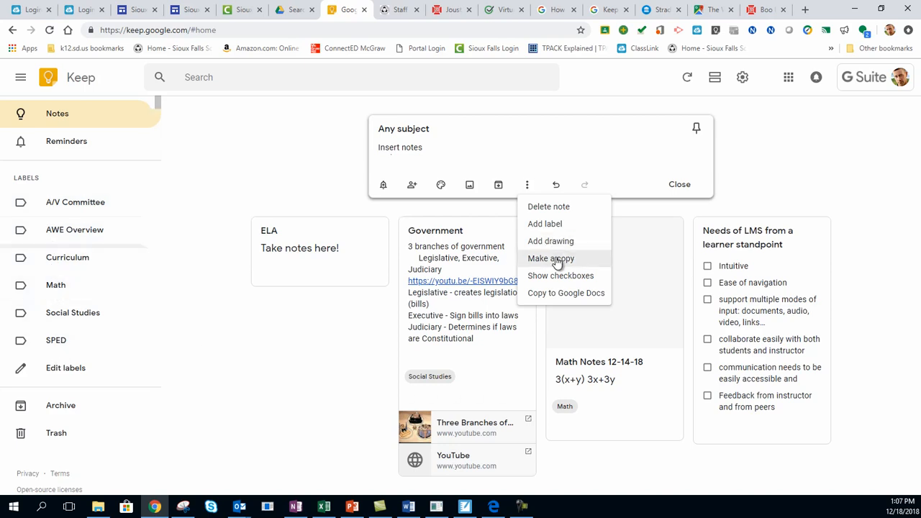
{"action": "left_click", "coordinate": [589, 295]}
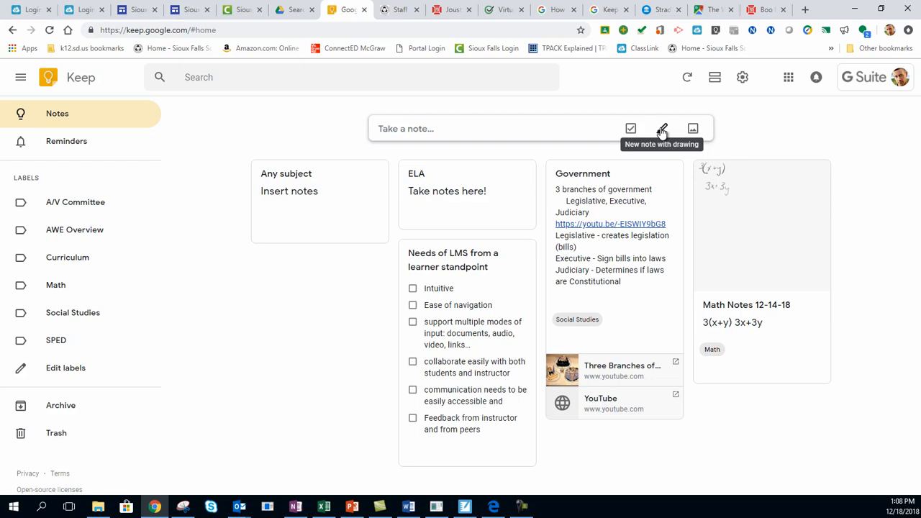
Step: Open the drawing in the "Math Notes 12-14-18" note and handwrite "x + x" beside the existing expressions
{"action": "left_click", "coordinate": [725, 232]}
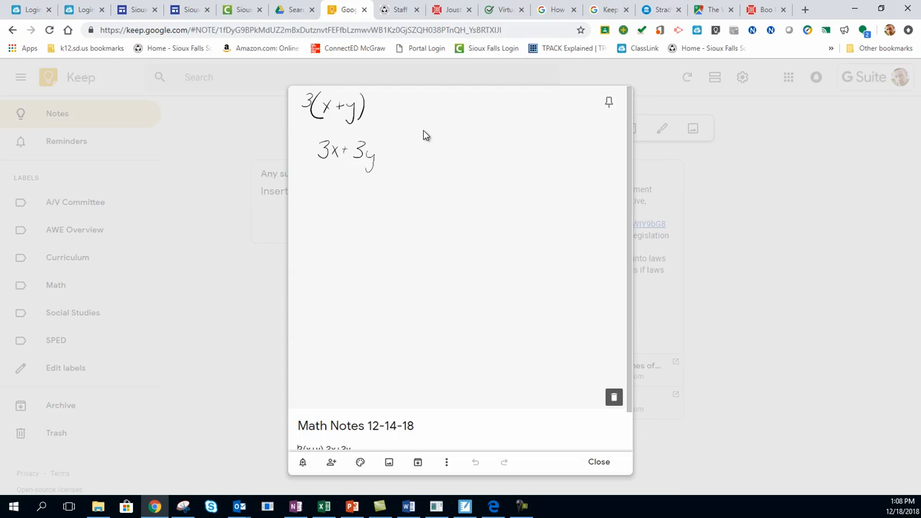
{"action": "left_click", "coordinate": [401, 122]}
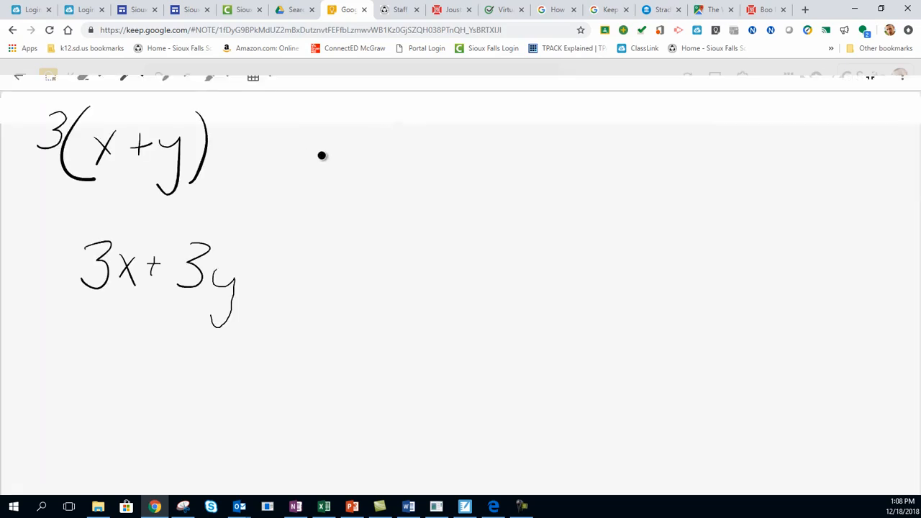
{"action": "left_click_drag", "start_coordinate": [456, 140], "coordinate": [408, 190]}
{"action": "left_click_drag", "start_coordinate": [422, 135], "coordinate": [443, 190]}
{"action": "mouse_move", "coordinate": [491, 141]}
{"action": "left_mouse_down"}
{"action": "mouse_move", "coordinate": [485, 190]}
{"action": "mouse_move", "coordinate": [521, 157]}
{"action": "mouse_move", "coordinate": [545, 194]}
{"action": "left_mouse_up"}
{"action": "left_click_drag", "start_coordinate": [546, 159], "coordinate": [584, 201]}
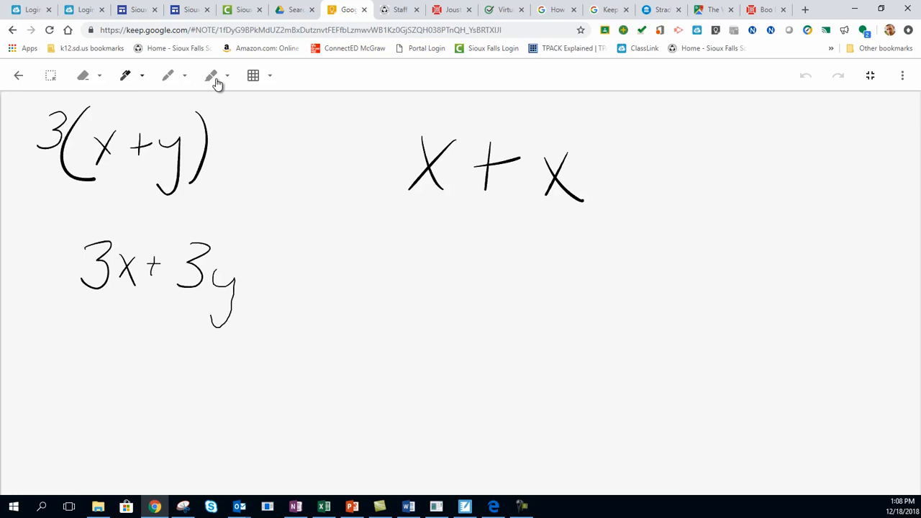
Step: Try the Square, Dots and Rules grid backgrounds on the drawing and set the background back to None
{"action": "left_click", "coordinate": [272, 78]}
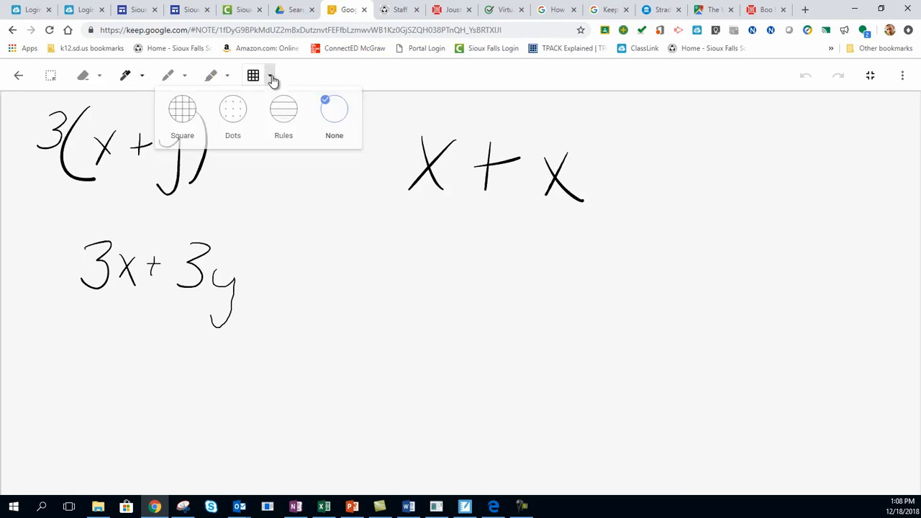
{"action": "left_click", "coordinate": [185, 112]}
{"action": "left_click", "coordinate": [237, 121]}
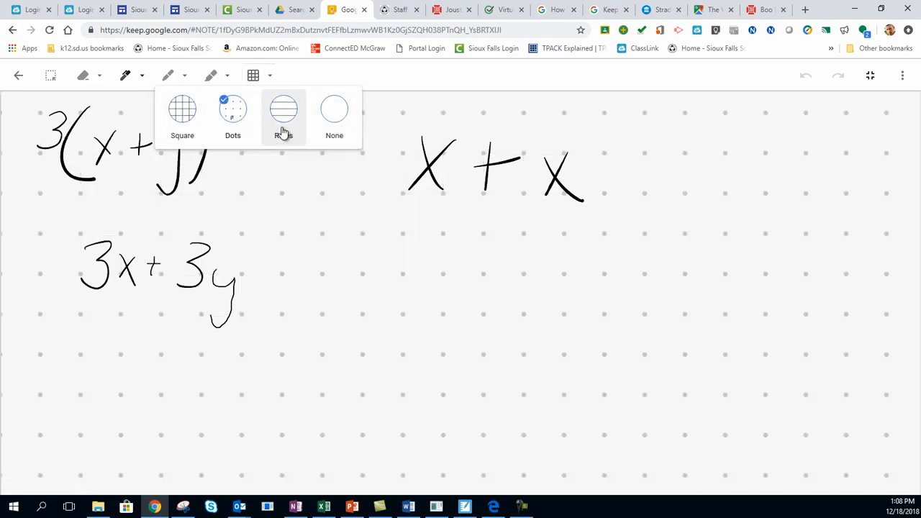
{"action": "left_click", "coordinate": [282, 115]}
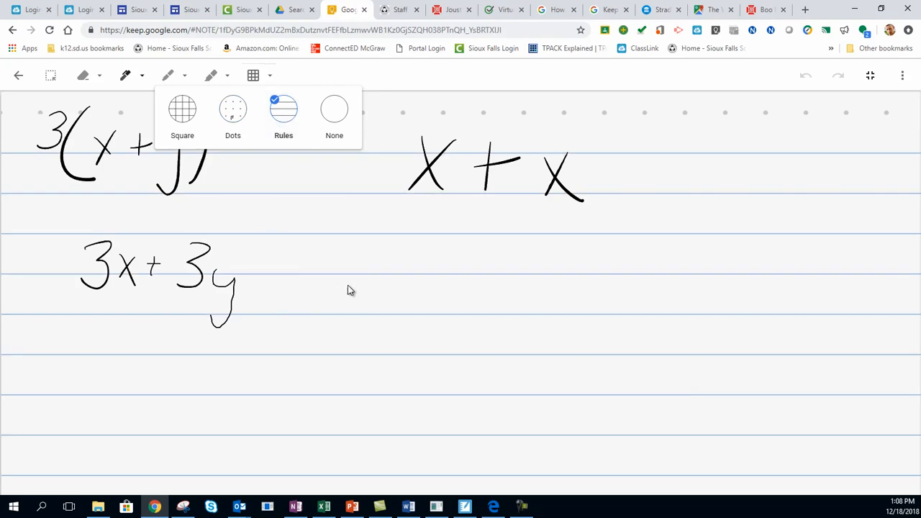
{"action": "left_click", "coordinate": [333, 115]}
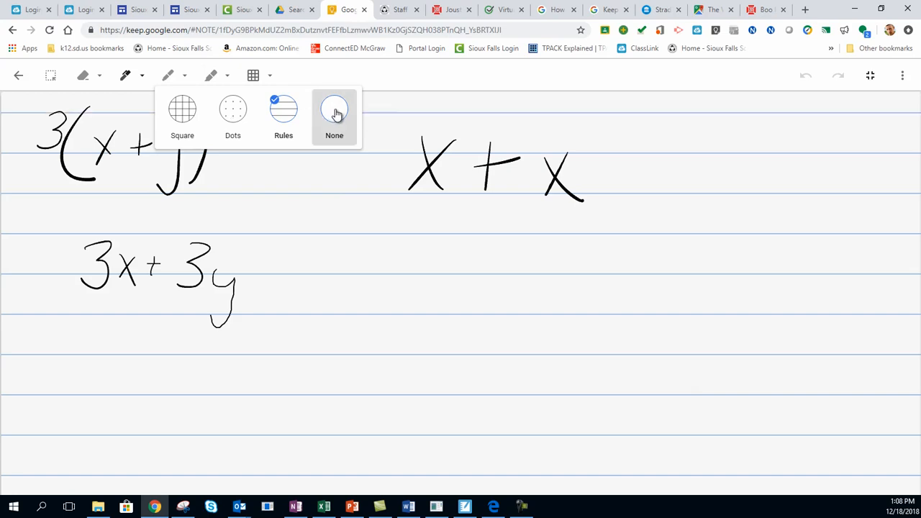
{"action": "left_click", "coordinate": [289, 112]}
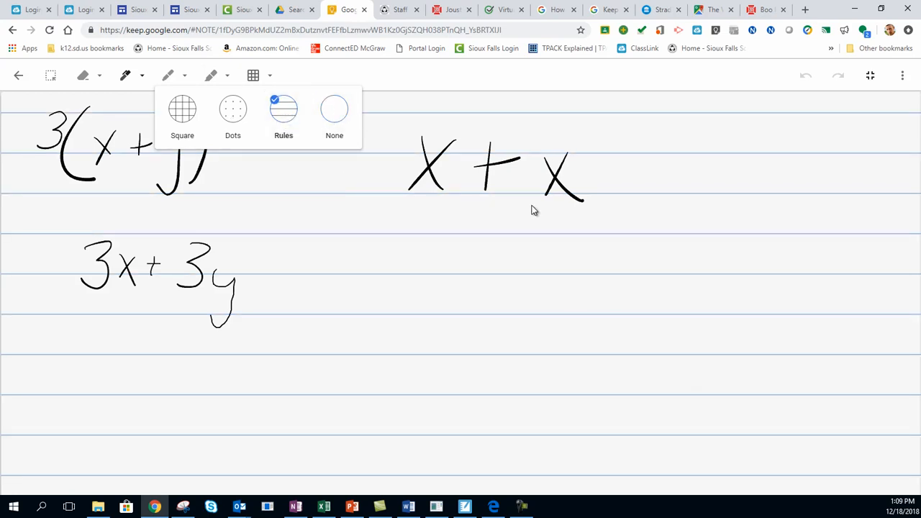
{"action": "left_click", "coordinate": [336, 118]}
Step: Look at the pen's color and size options and the marker tool in the drawing editor
{"action": "left_click", "coordinate": [141, 77]}
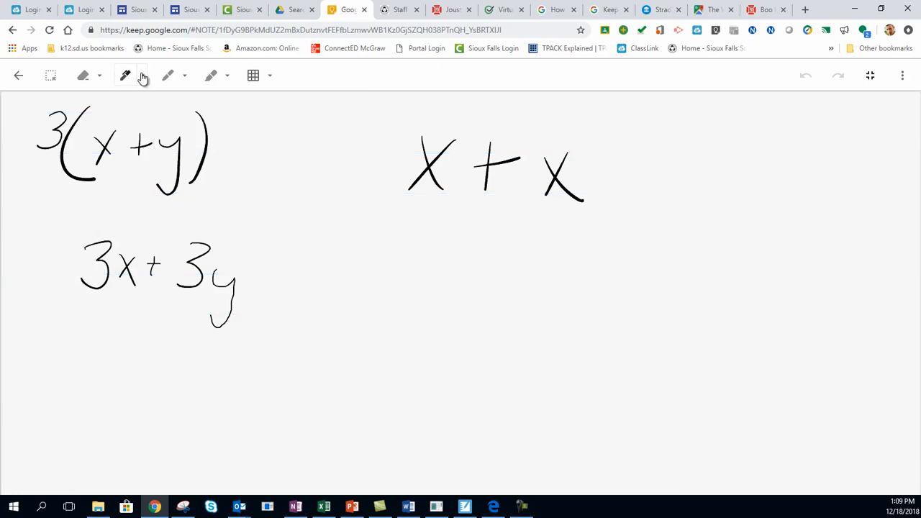
{"action": "left_click", "coordinate": [140, 77]}
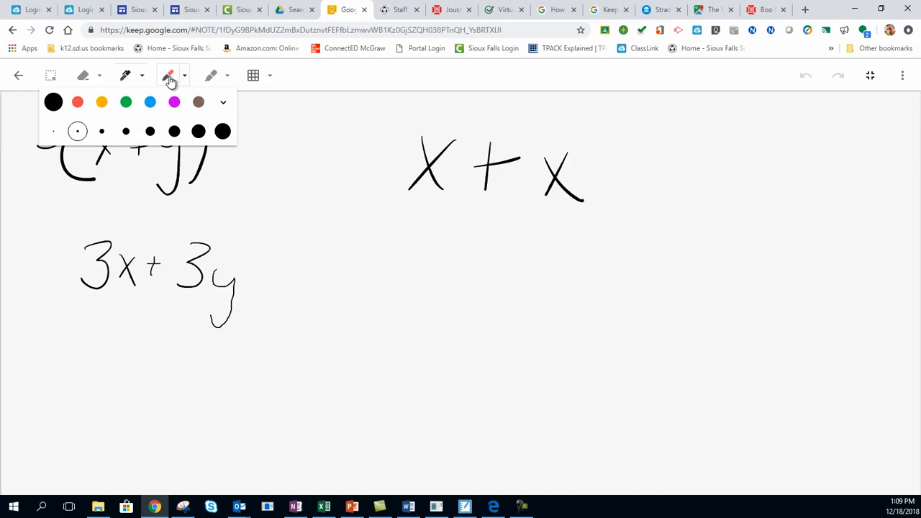
{"action": "left_click", "coordinate": [170, 78]}
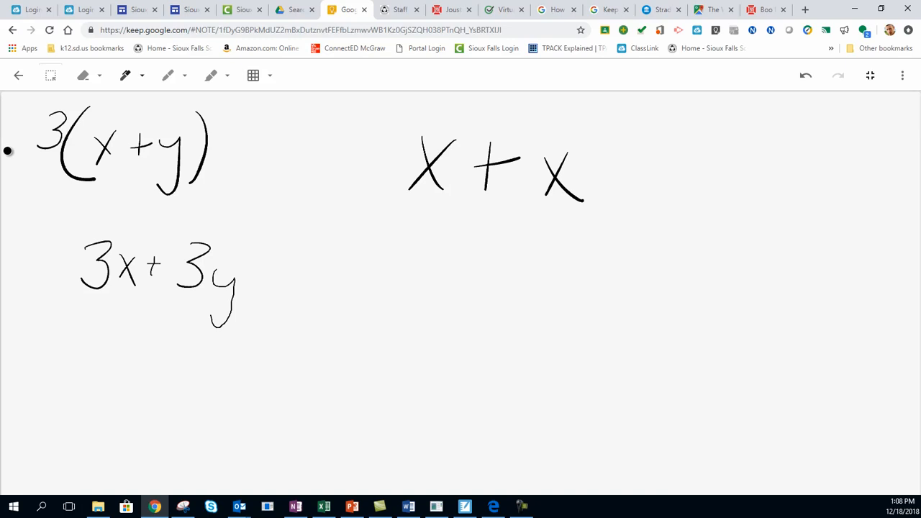
Step: Grab the image text from the drawing in the "Math Notes 12-14-18" note and close the note
{"action": "left_click", "coordinate": [18, 75]}
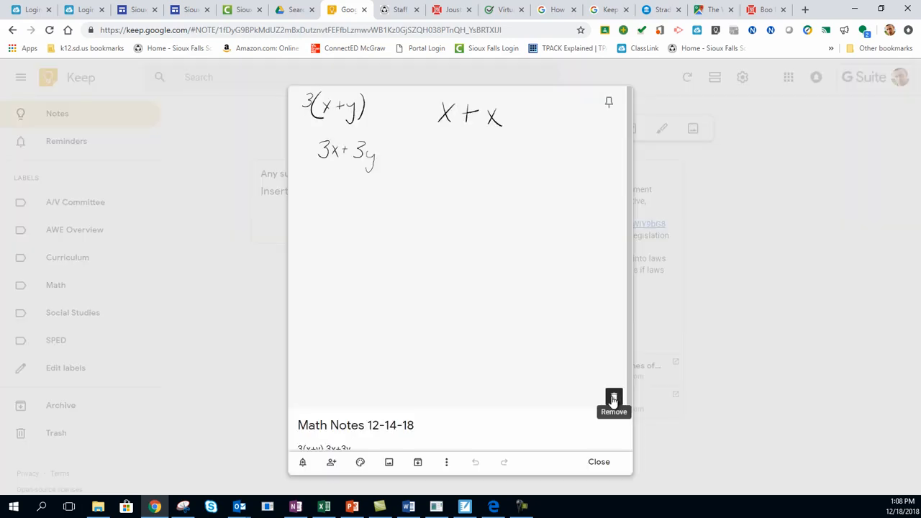
{"action": "left_click", "coordinate": [446, 463]}
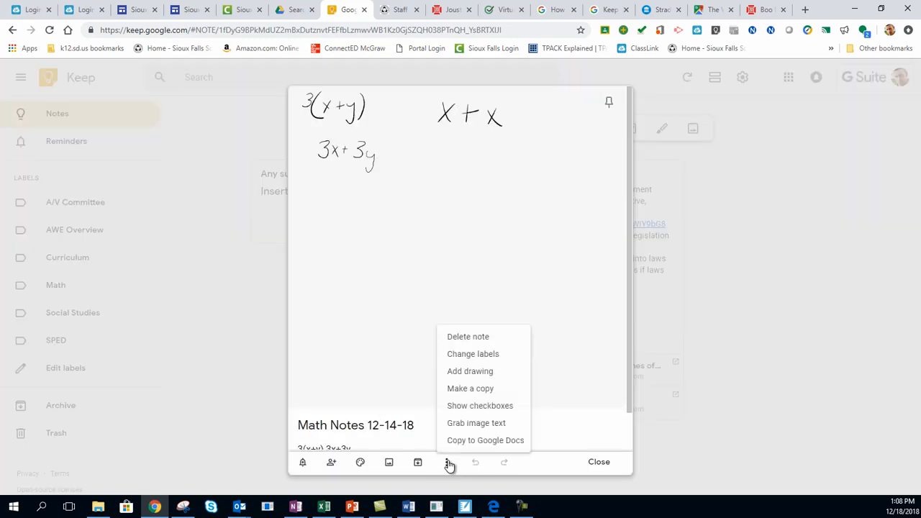
{"action": "left_click", "coordinate": [492, 430]}
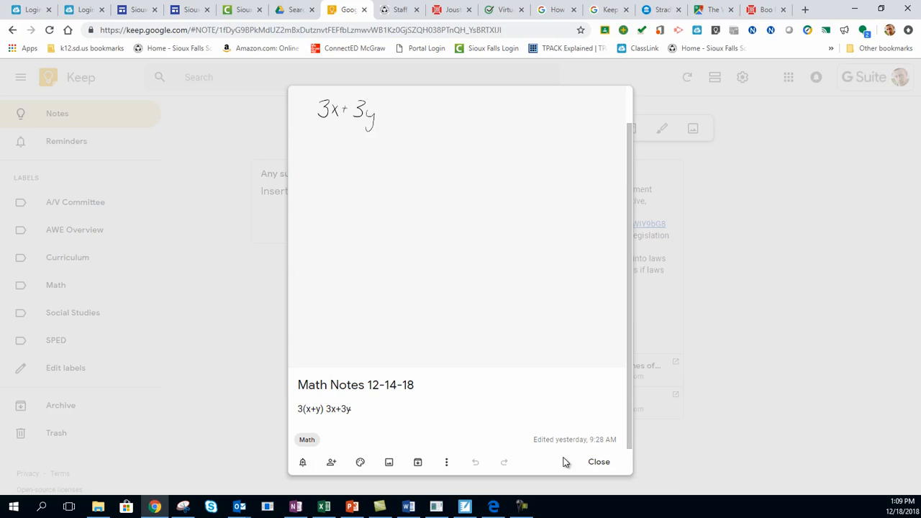
{"action": "left_click", "coordinate": [599, 462]}
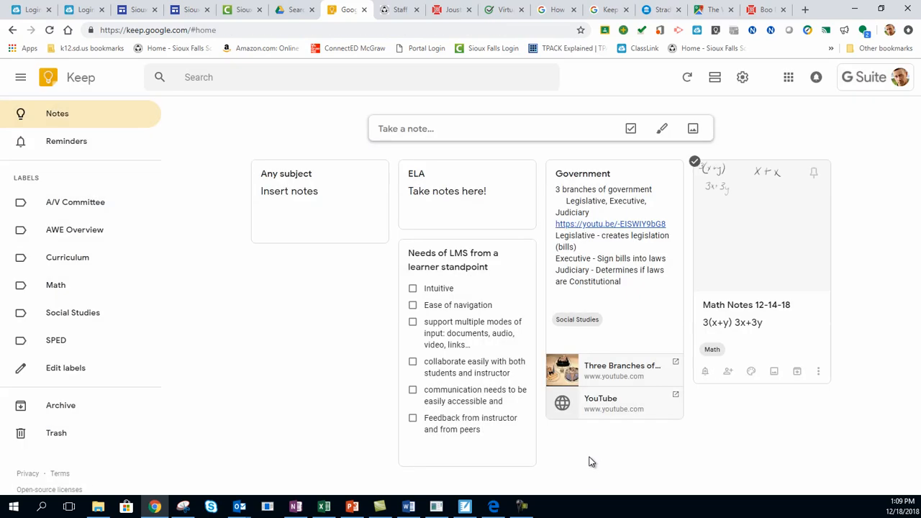
Step: Browse the Reminders view and the notes labeled A/V Committee, Math and Social Studies
{"action": "left_click", "coordinate": [79, 144]}
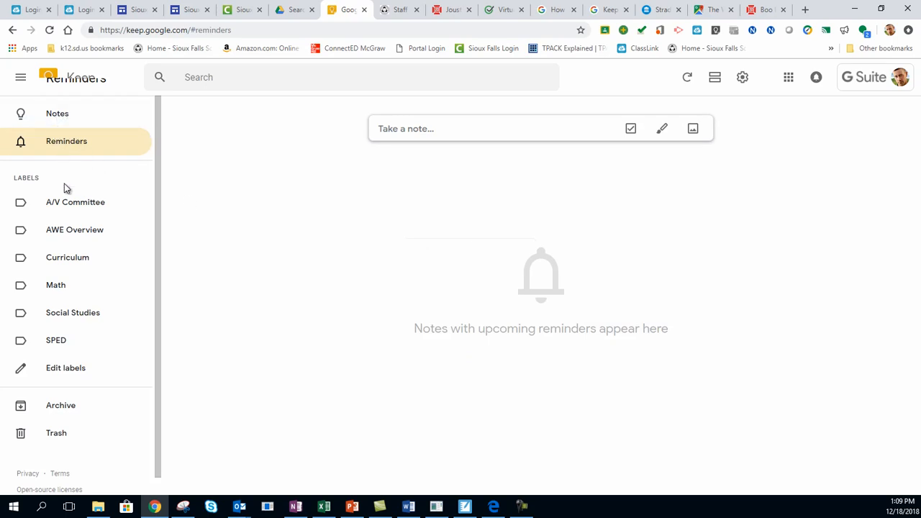
{"action": "left_click", "coordinate": [63, 205]}
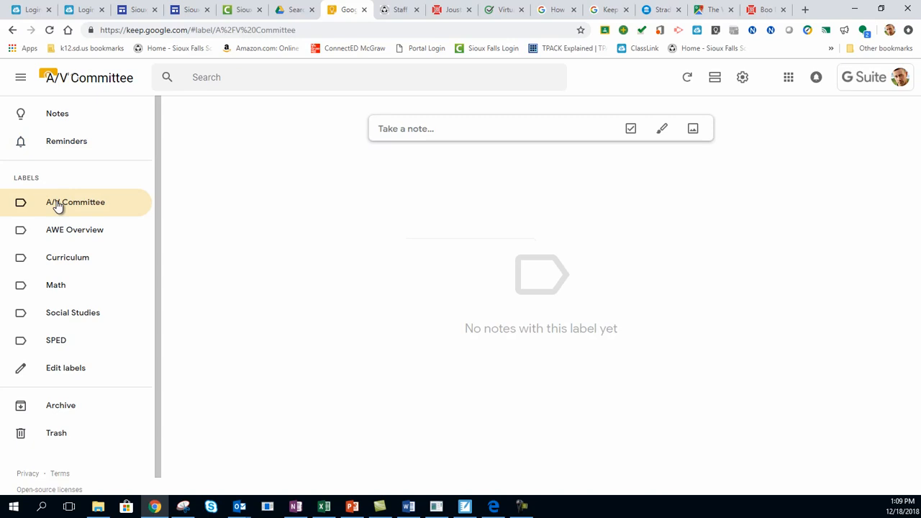
{"action": "left_click", "coordinate": [59, 285]}
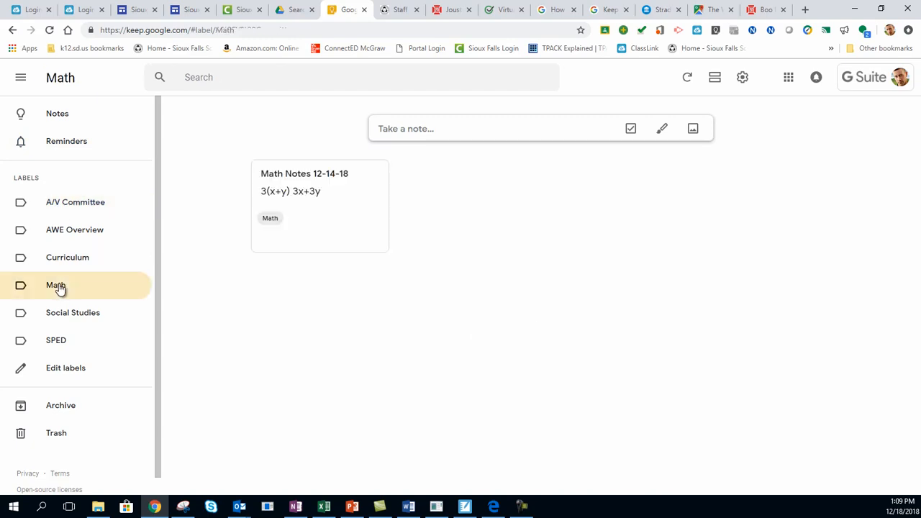
{"action": "left_click", "coordinate": [87, 313]}
Step: Review the Government note's color choices and its full contents with the attached video links
{"action": "mouse_move", "coordinate": [309, 347]}
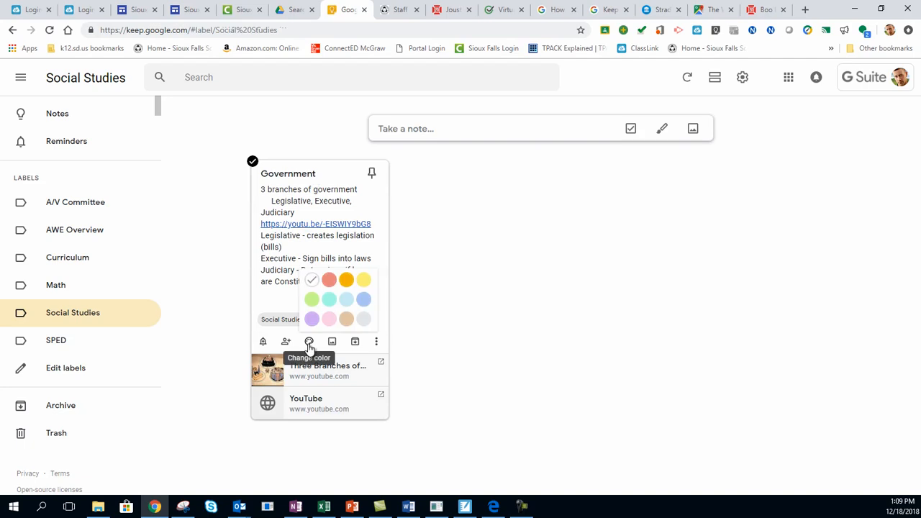
{"action": "left_click", "coordinate": [324, 247]}
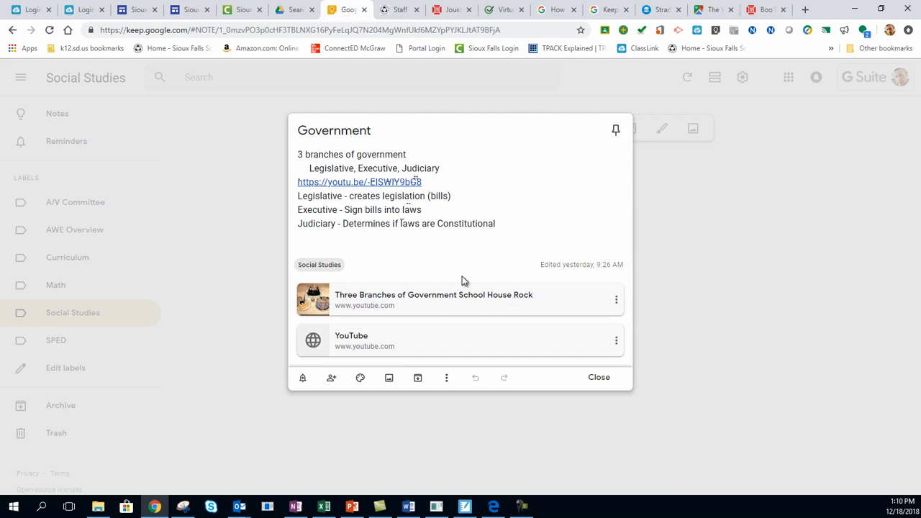
{"action": "key", "text": "Escape"}
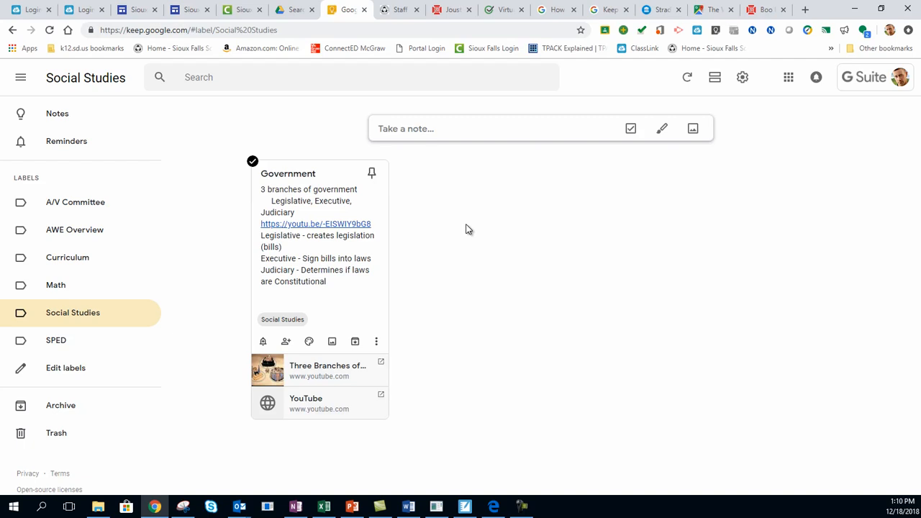